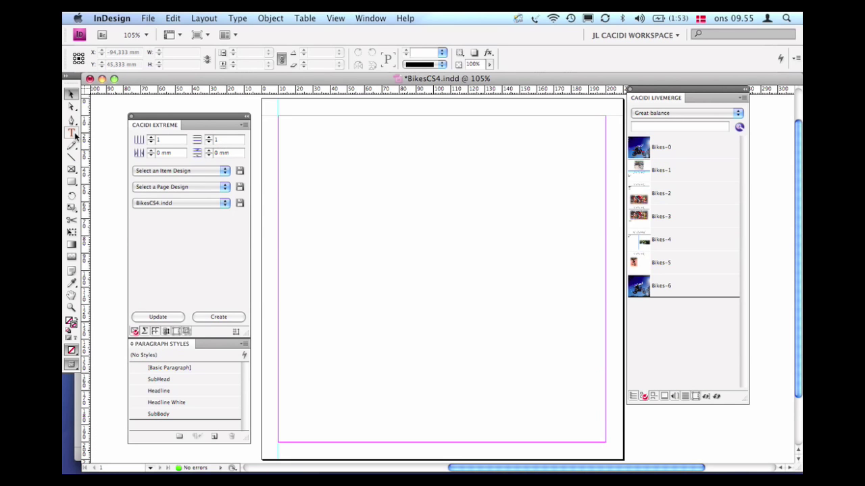
- Draw a top text frame reading 'Headline' and a large image frame beneath it
drag(278, 115, 600, 165)
text(Headline)
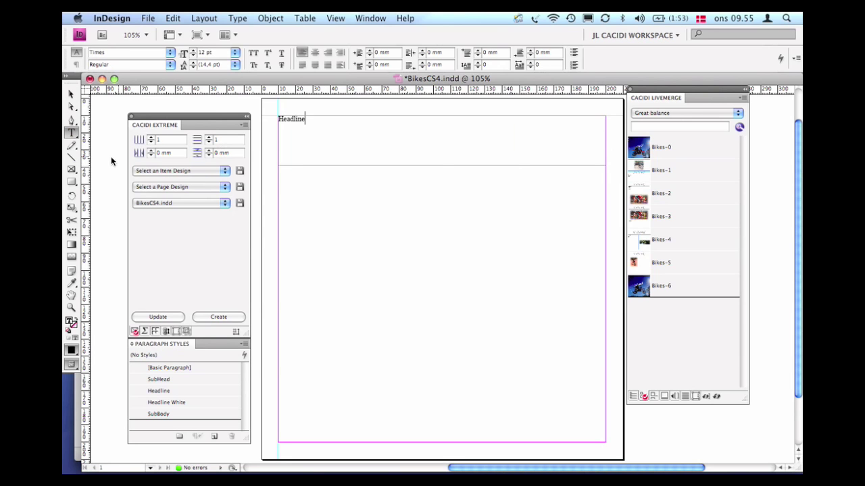
click(72, 169)
drag(278, 168, 606, 348)
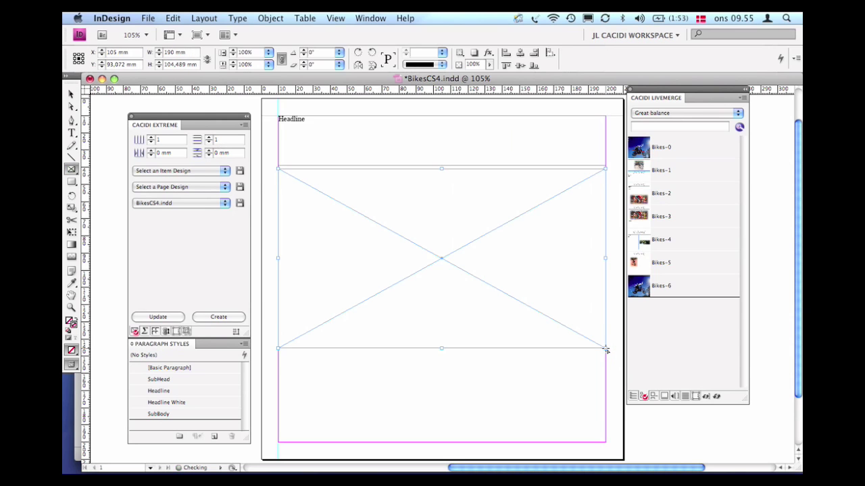
- Draw a narrow subhead text frame and a larger body text frame below the image frame
click(72, 133)
drag(277, 352, 442, 368)
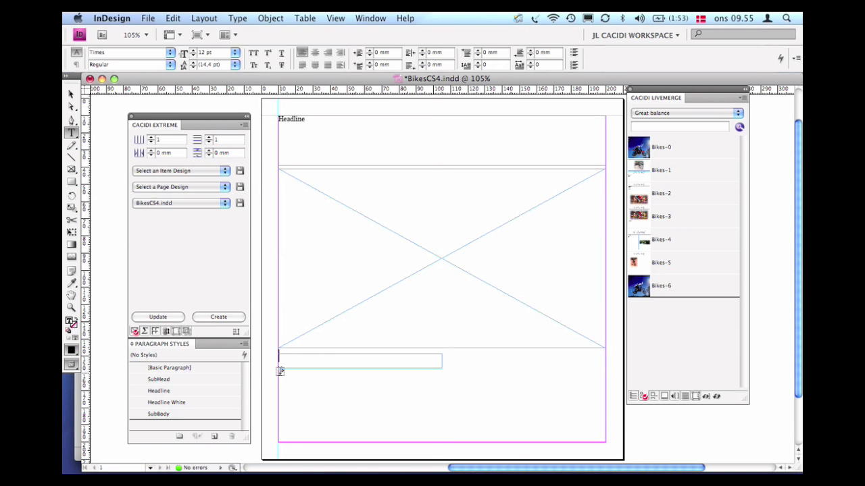
drag(280, 371, 608, 443)
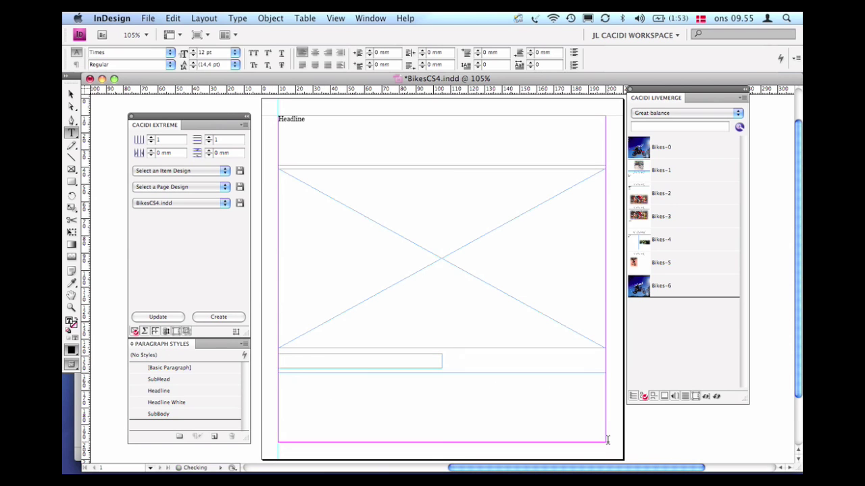
- Lower the bottom frame's top edge and split it into two columns
click(72, 96)
key(slash)
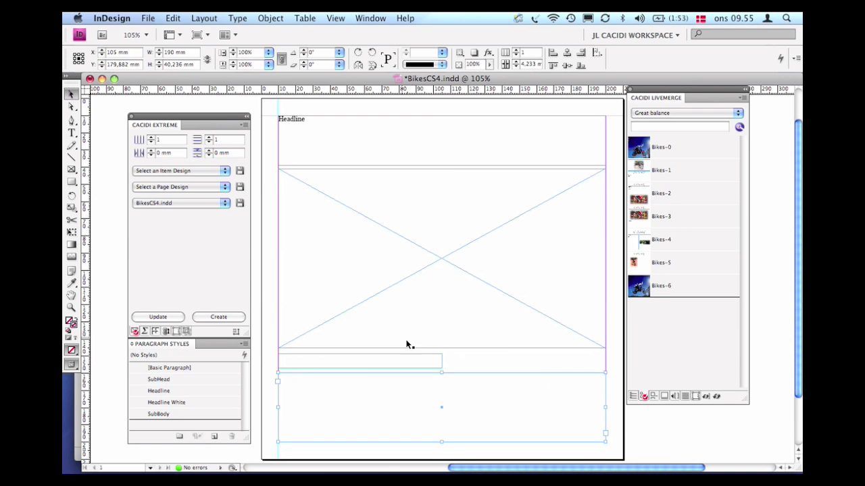
drag(441, 372, 442, 379)
key(super+b)
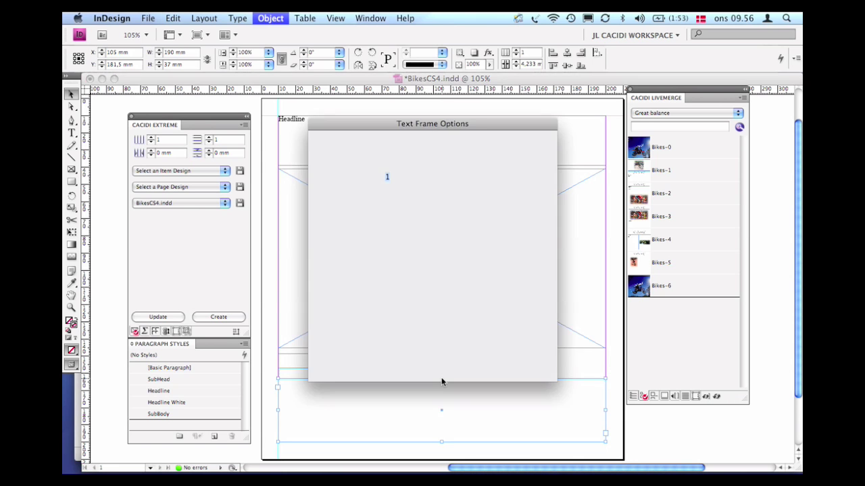
key(Return)
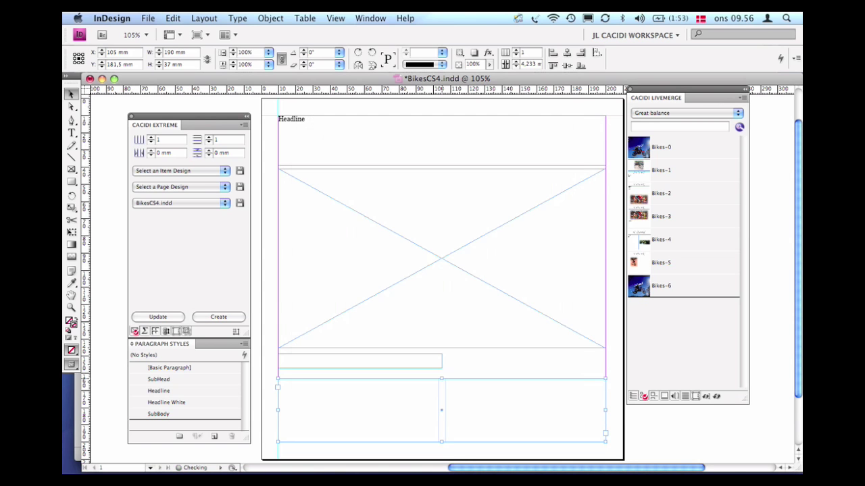
- Type 'SubHead' in the small frame and 'SubBody' in the two-column frame
double_click(305, 354)
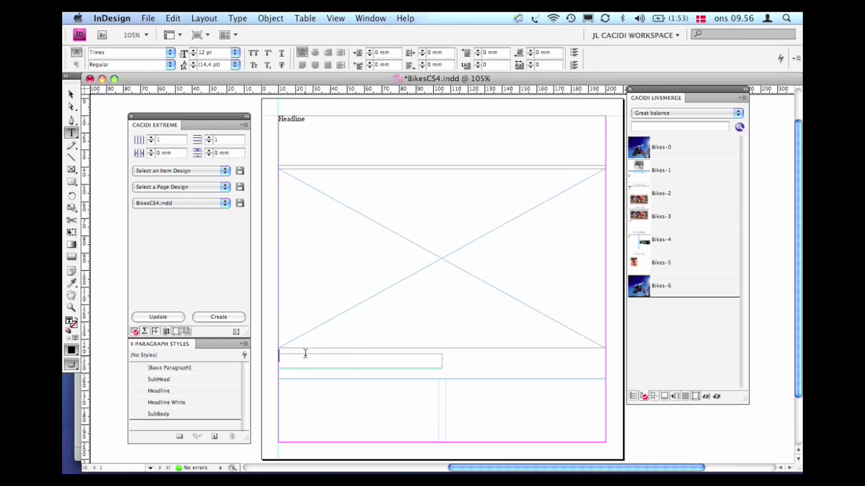
text(SubHead)
click(315, 386)
text(S)
- Apply the Headline, SubHead and SubBody paragraph styles to their matching placeholder words
double_click(306, 121)
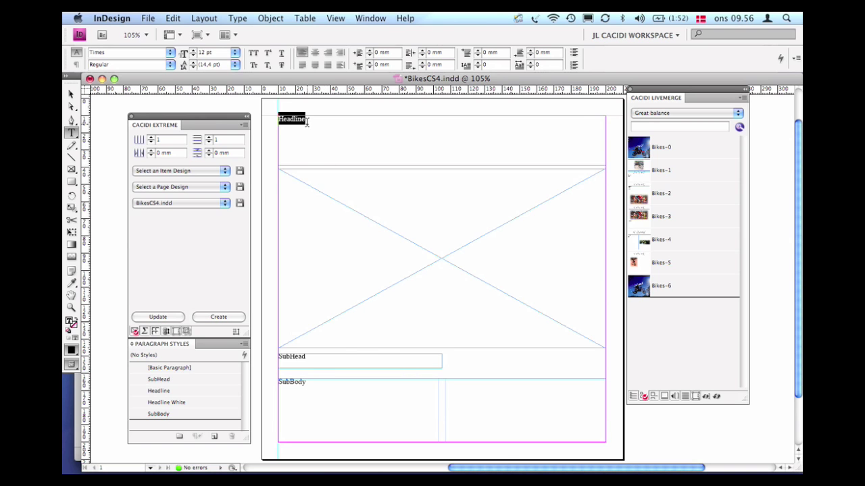
click(171, 390)
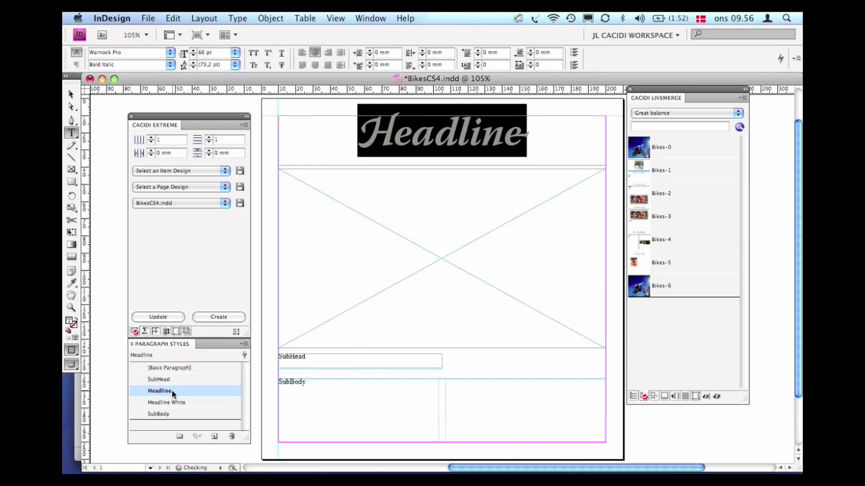
double_click(317, 358)
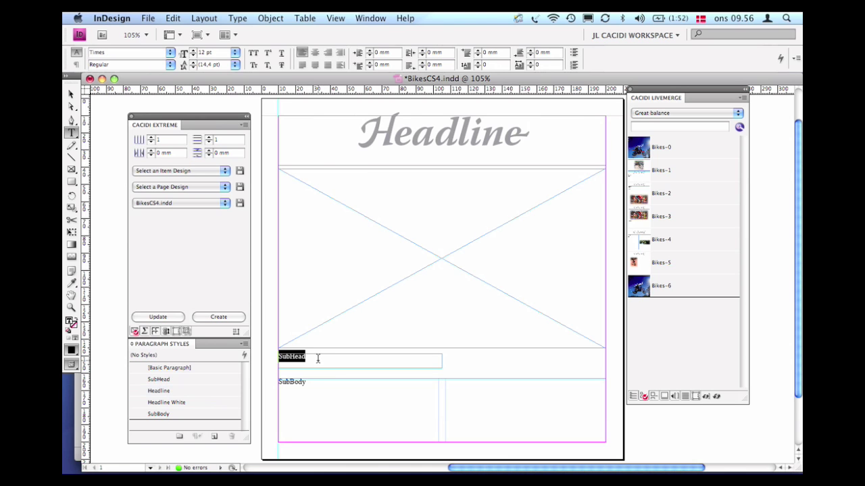
click(175, 378)
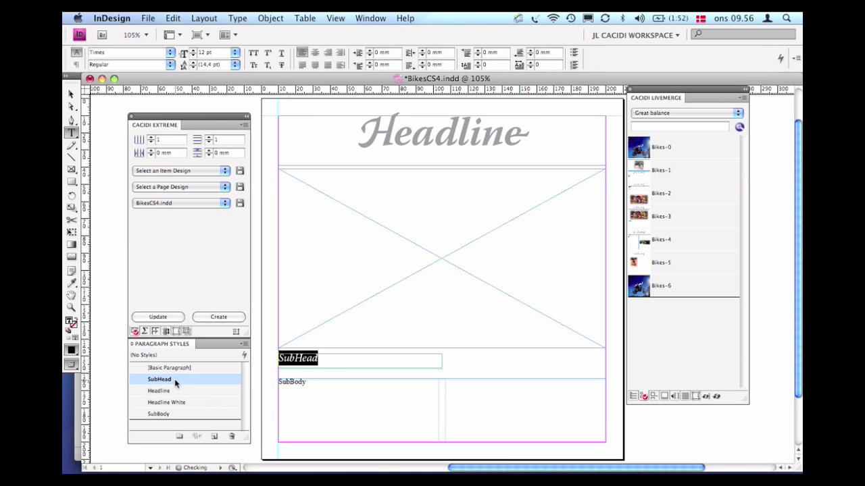
double_click(309, 382)
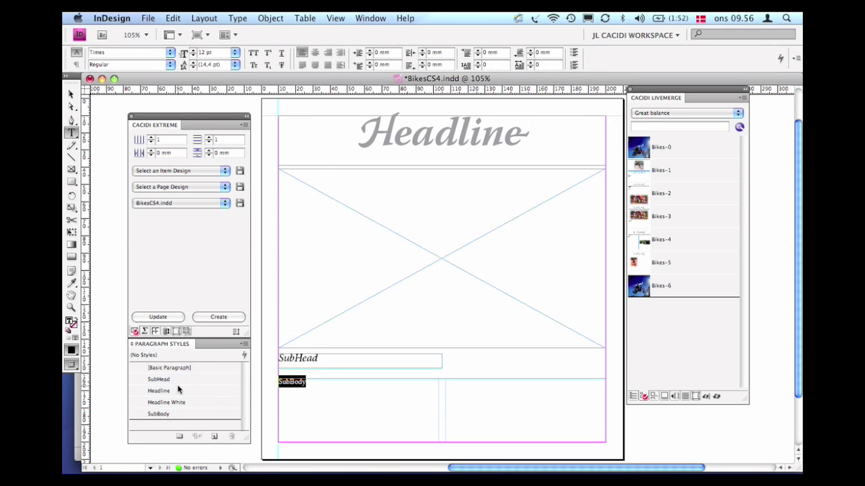
click(167, 413)
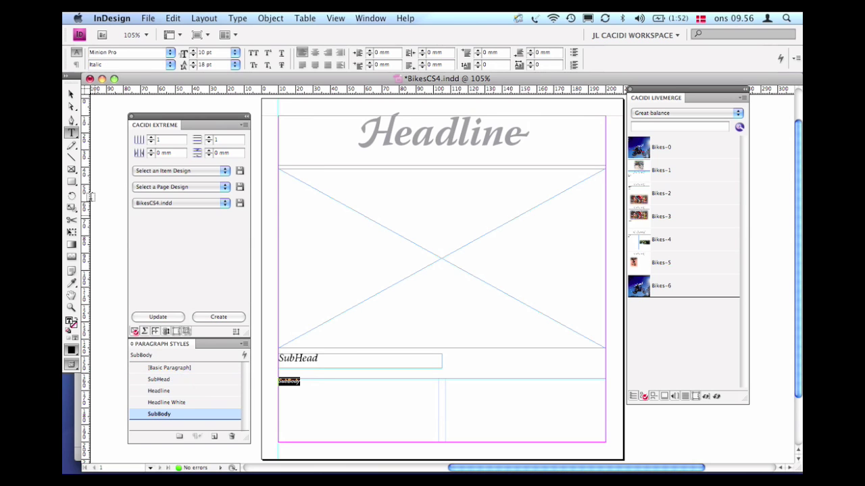
- Select the word 'Headline' in the top frame for replacement
click(70, 96)
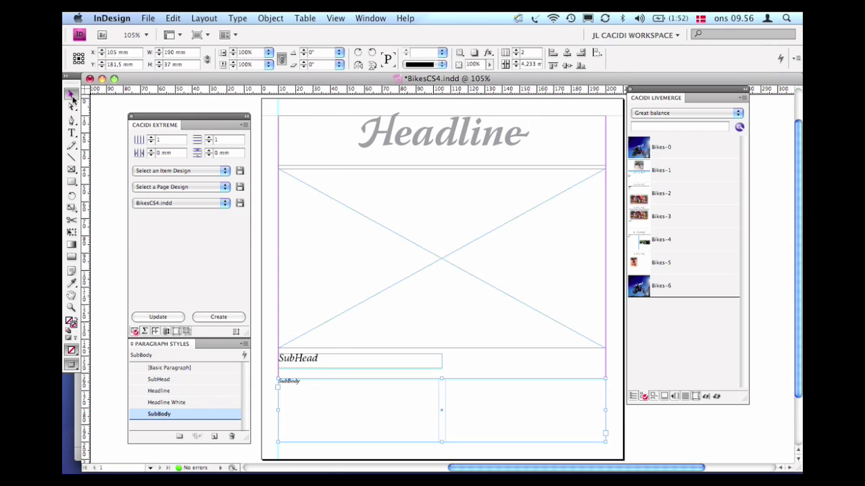
click(427, 136)
double_click(427, 136)
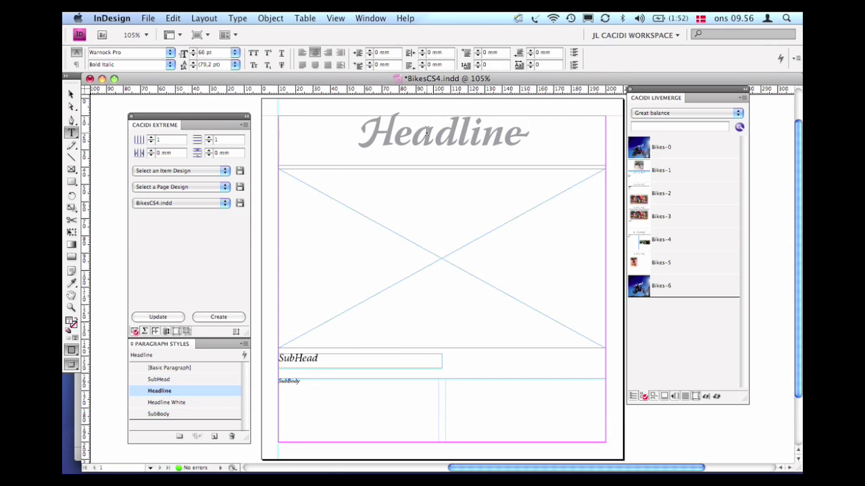
double_click(427, 134)
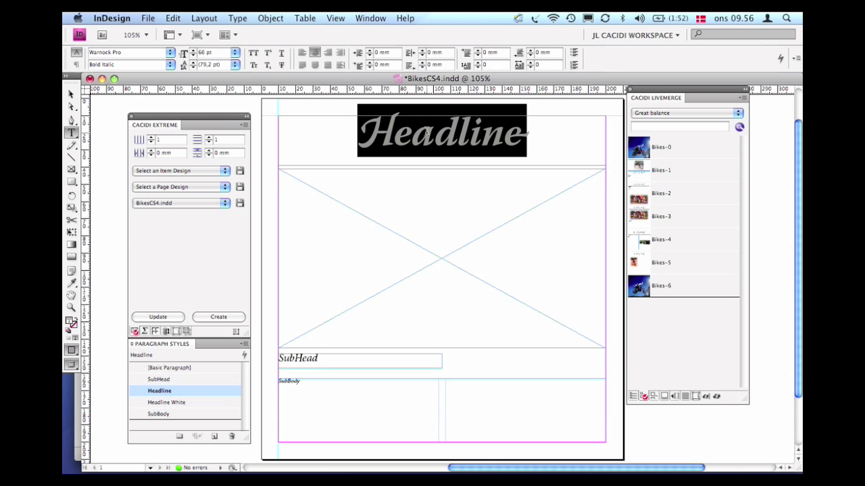
- Replace 'Headline' with the [ExLine1] field and 'SubHead' with the [ExLine2] field
click(675, 397)
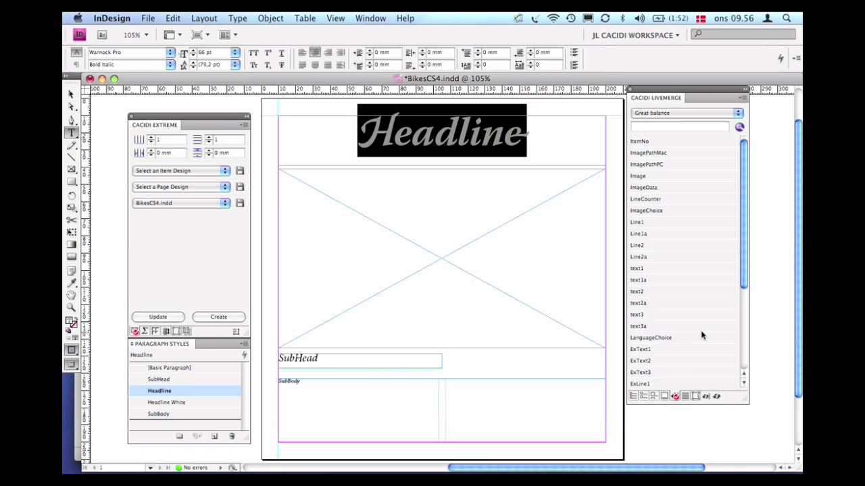
double_click(646, 384)
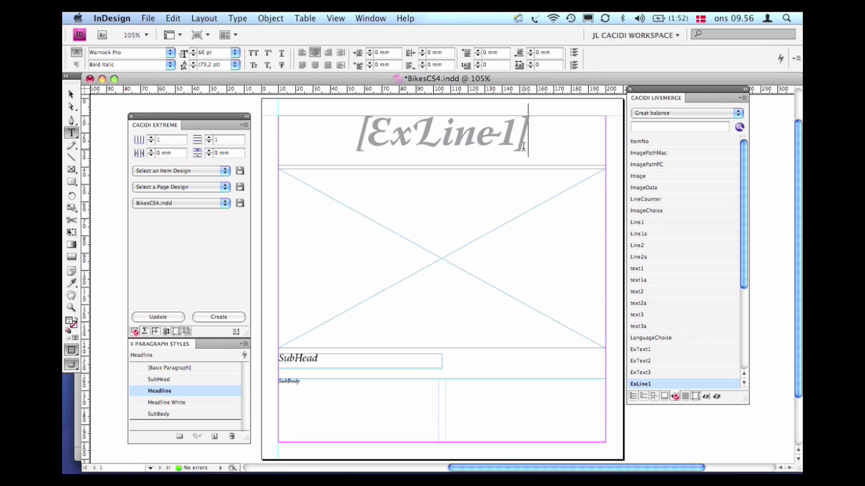
click(318, 358)
drag(317, 358, 268, 356)
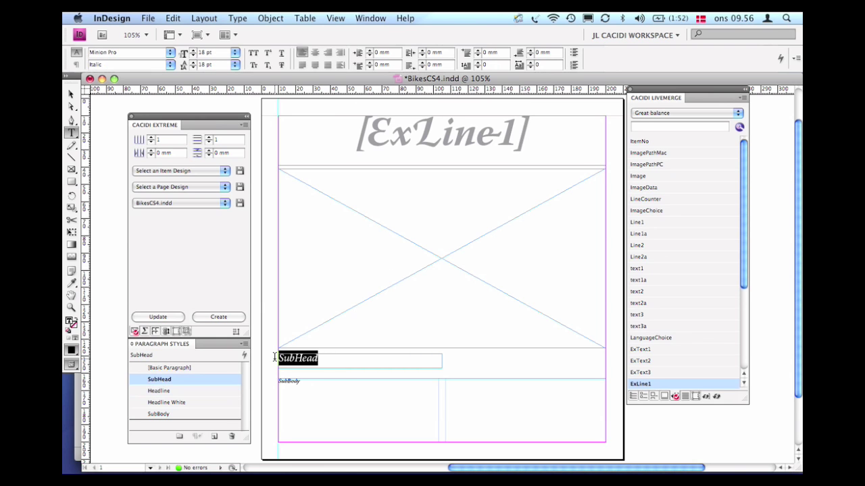
scroll(742, 285, down, 2)
double_click(646, 373)
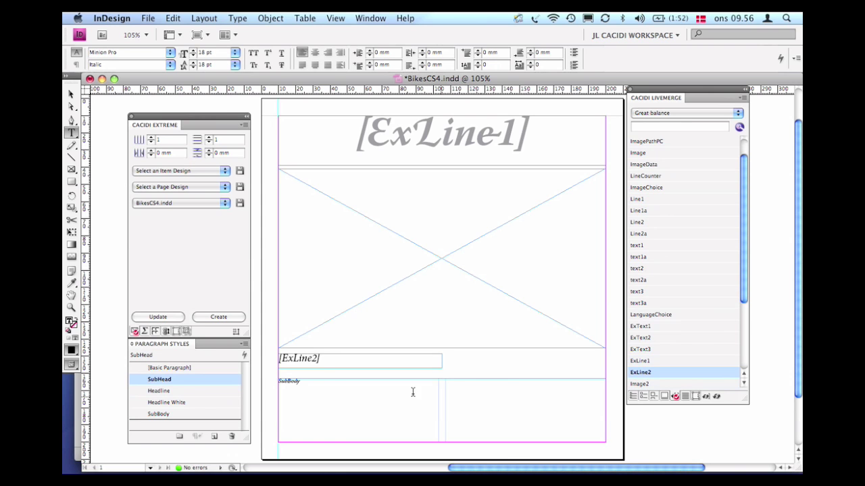
- Replace 'SubBody' with the [ExText2] field, then select the large image frame
drag(312, 385, 263, 376)
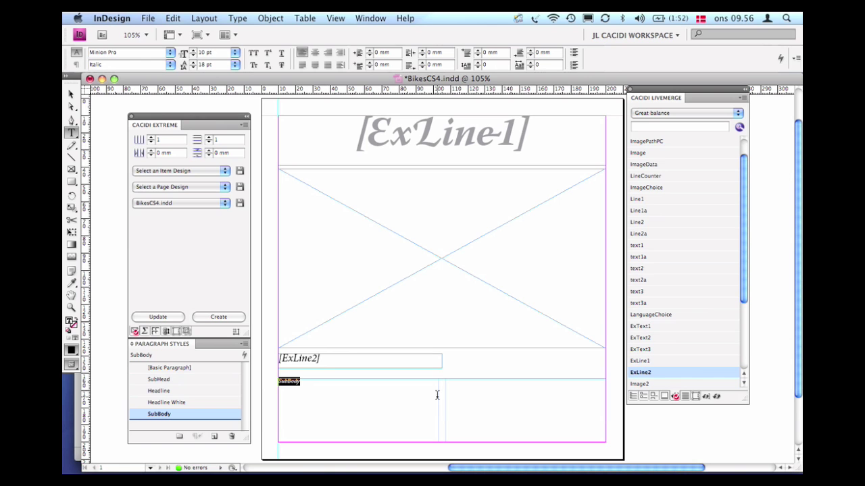
double_click(641, 338)
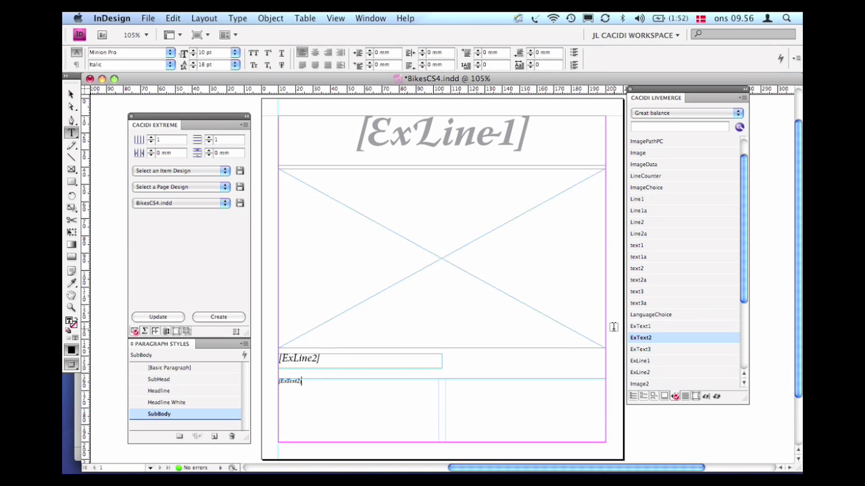
click(72, 95)
click(392, 245)
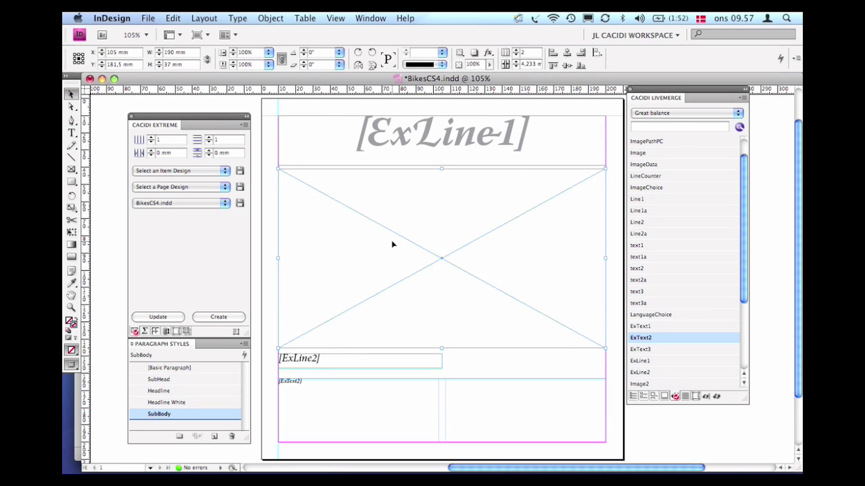
- Place 50.jpg in the image frame and set LiveMerge image scaling to Within Frame
key(super+d)
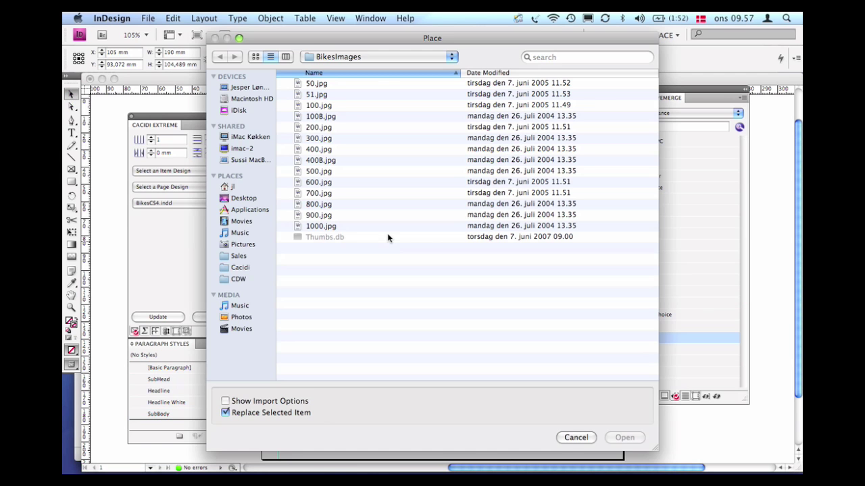
double_click(316, 84)
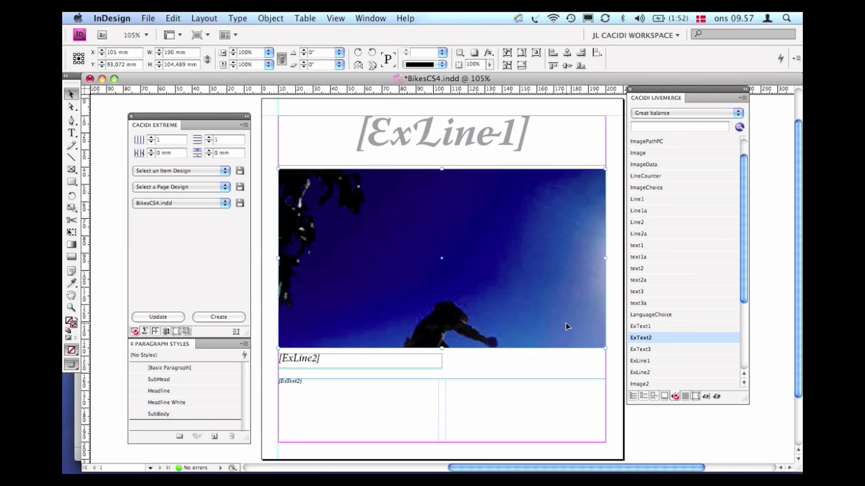
click(695, 397)
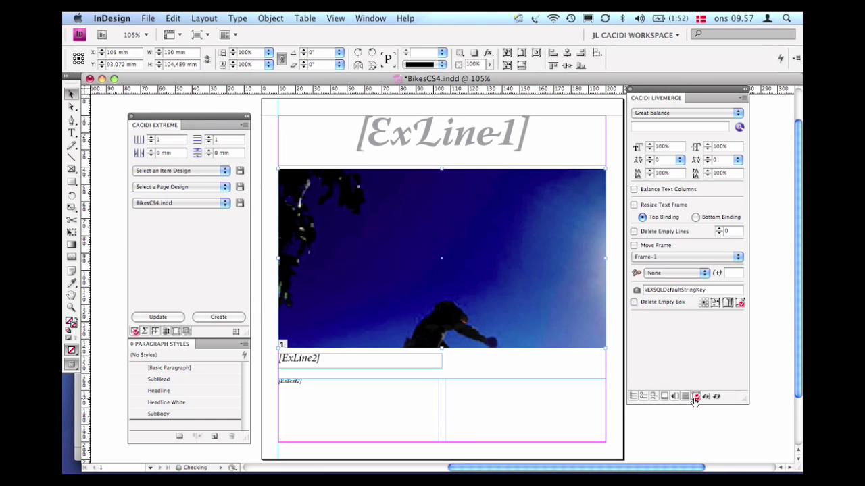
click(727, 304)
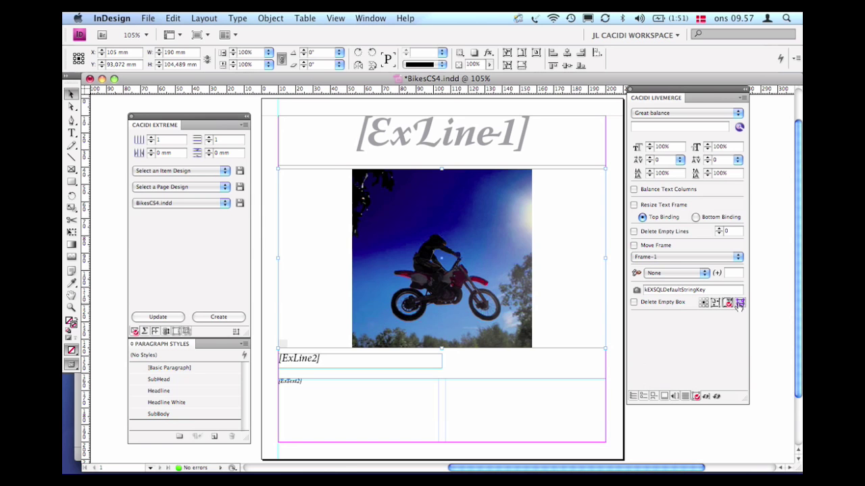
click(739, 304)
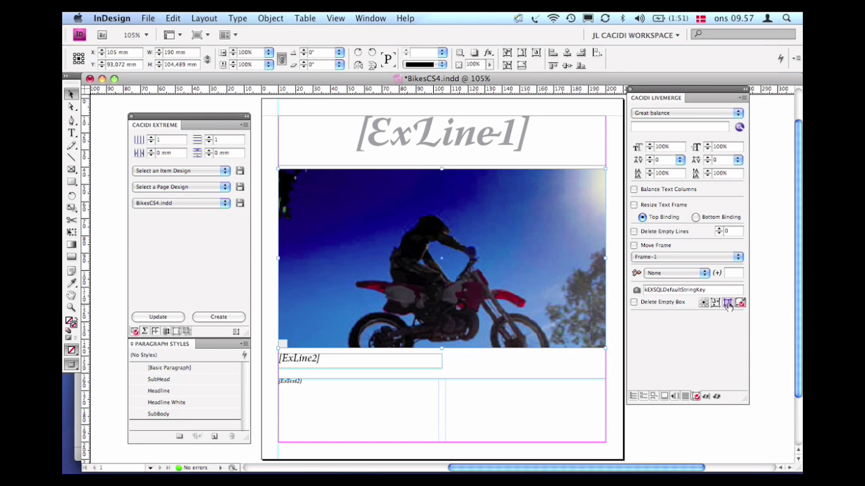
click(727, 304)
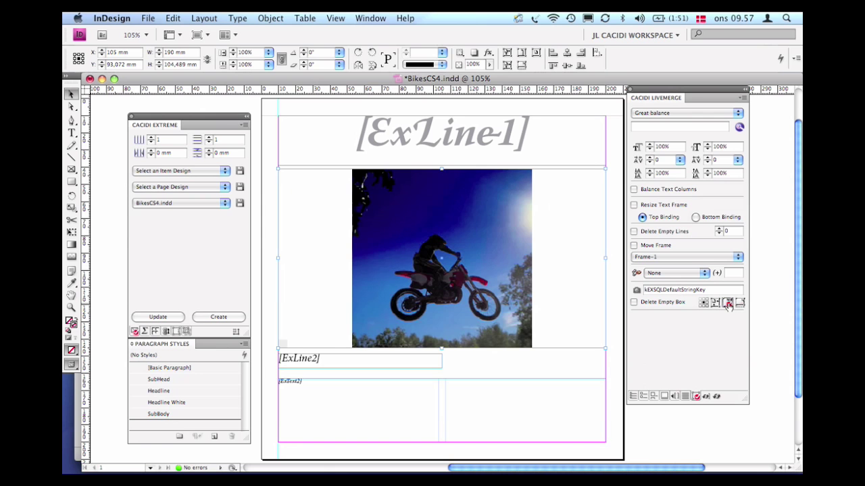
click(674, 395)
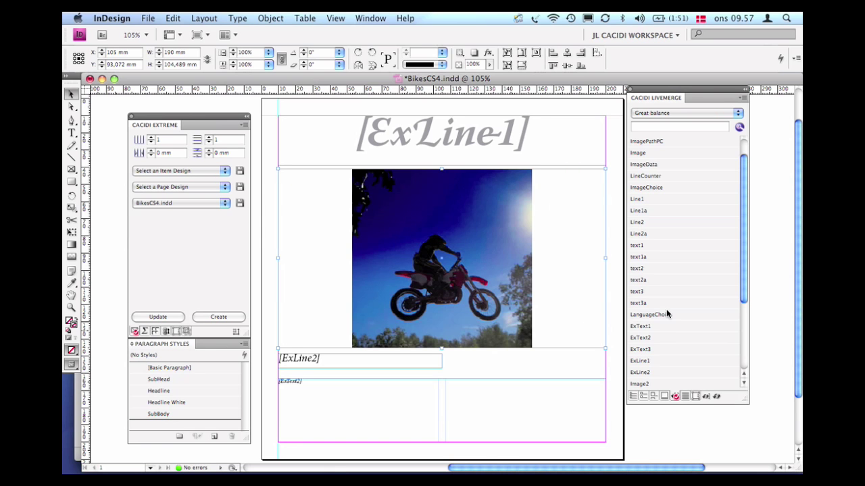
- Link the photo frame to the LiveMerge [Image] field, then deselect everything
click(642, 153)
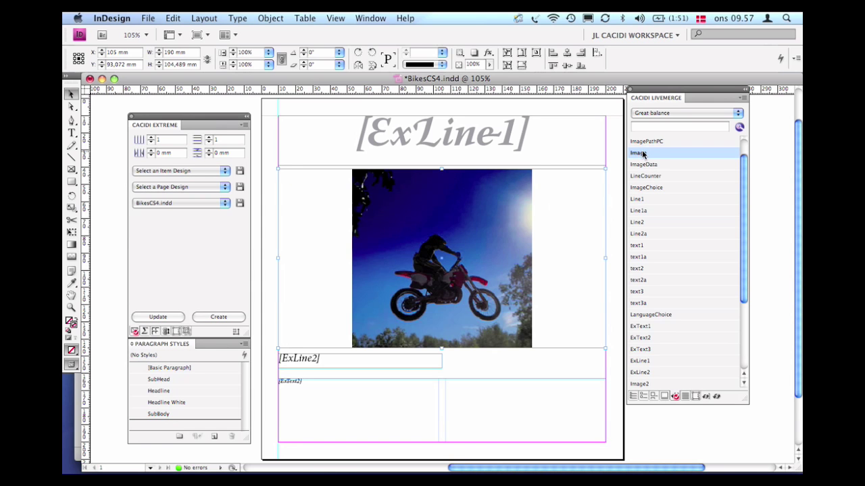
click(696, 396)
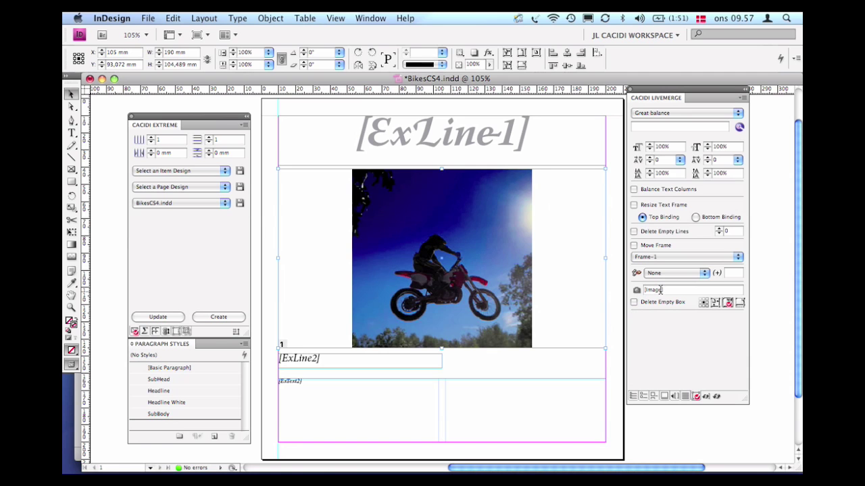
click(274, 148)
- Save all page frames as the LiveMerge snippet DemoDesign.idms
key(super+a)
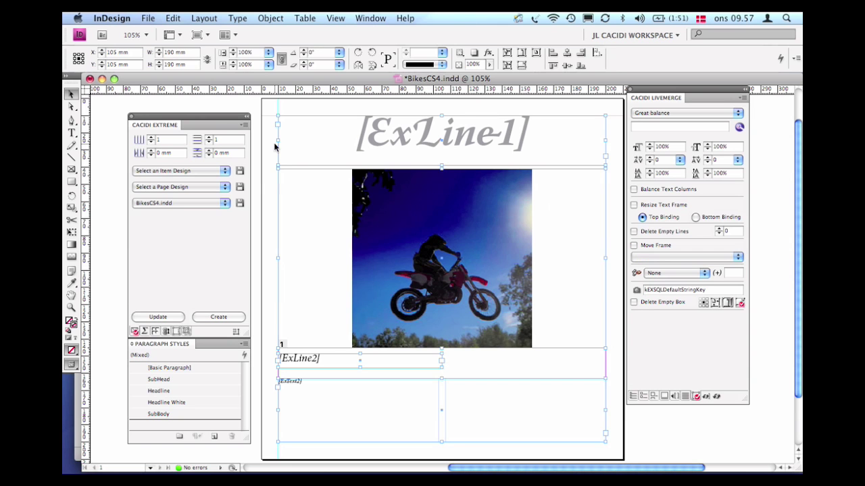
click(642, 396)
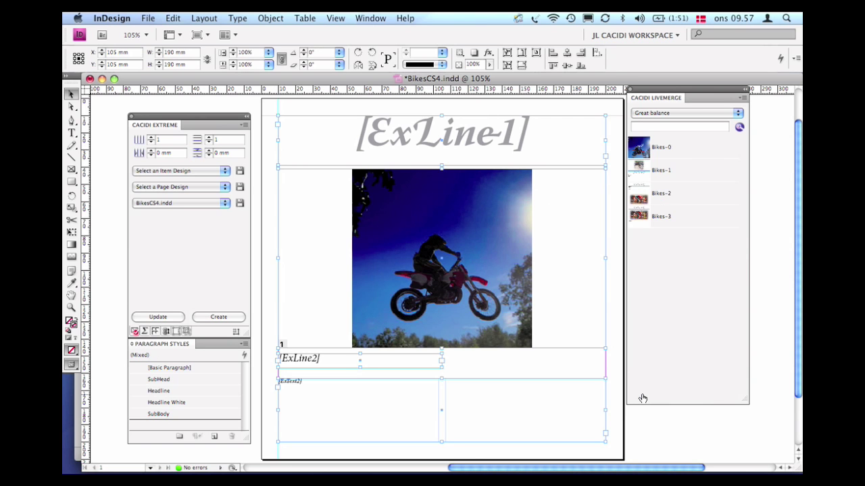
drag(632, 157, 656, 333)
text(DemoDesign.idms)
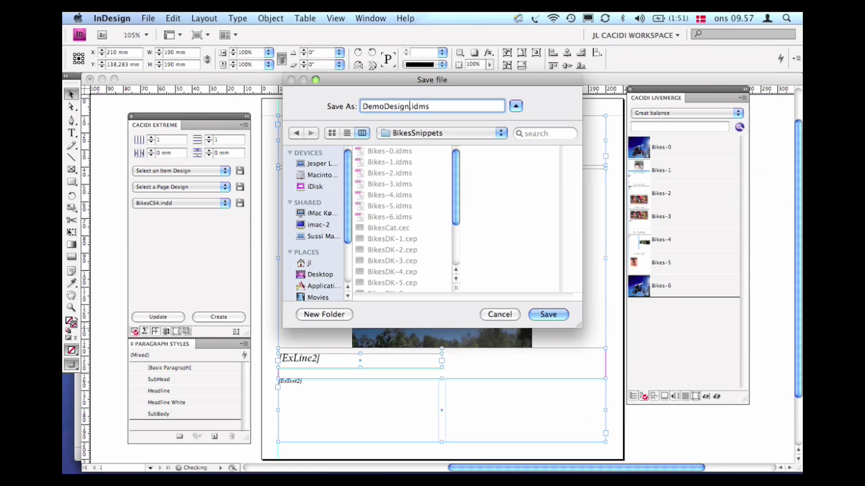
key(Return)
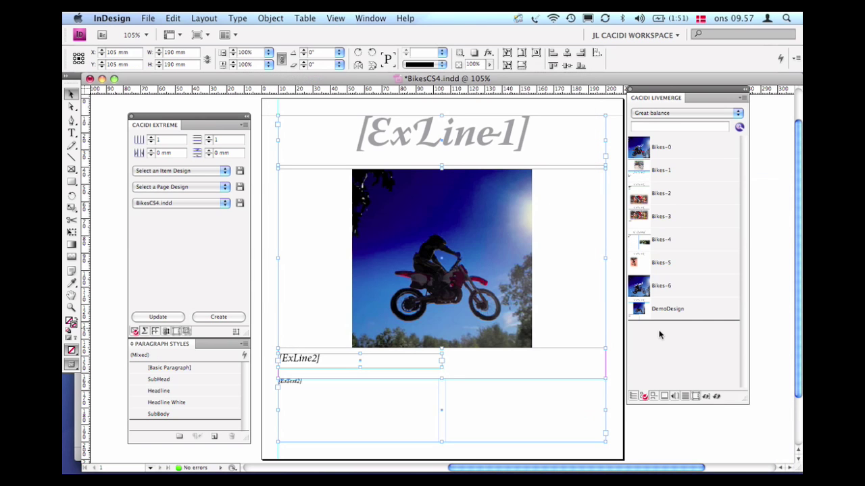
- Clear the page and place DemoDesign filled with 'The Essentials !!' record, nudged into position
click(694, 309)
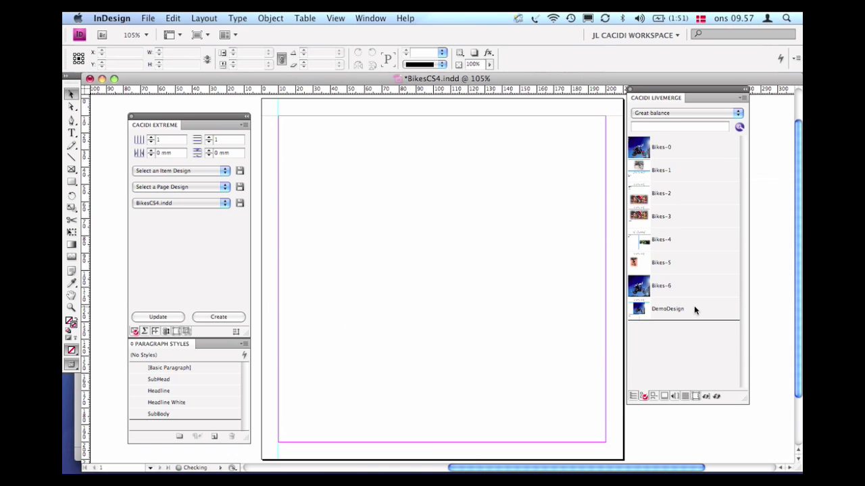
click(673, 112)
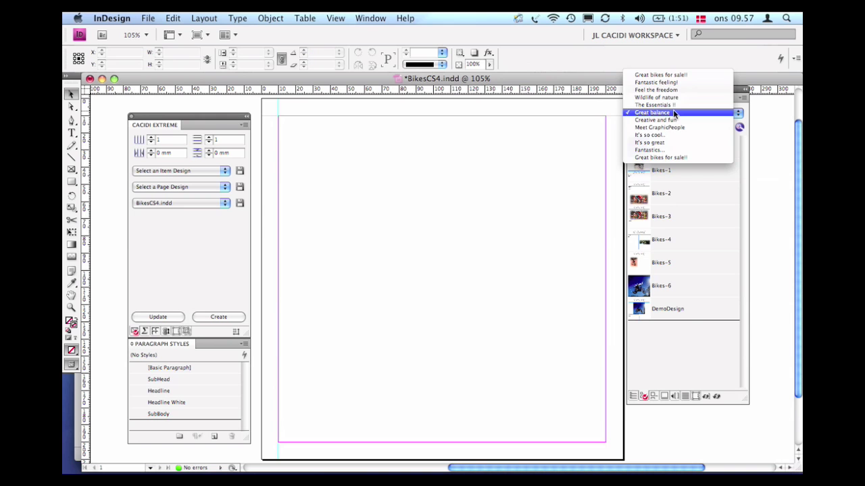
click(675, 105)
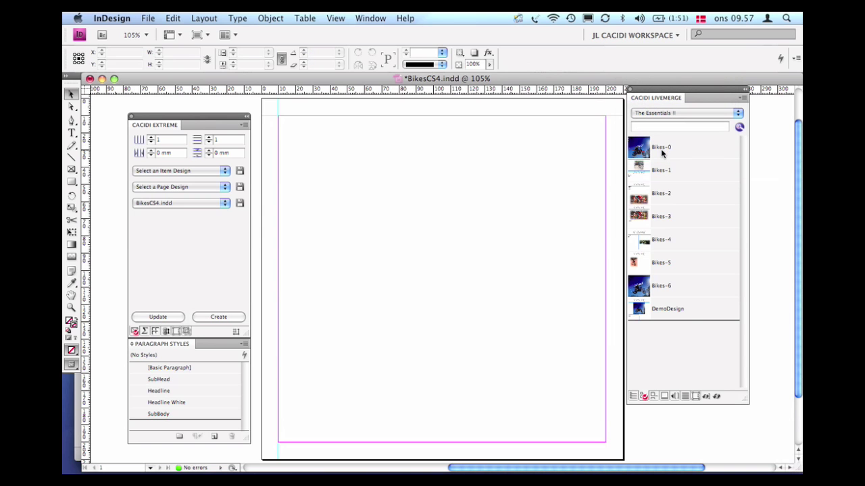
click(638, 311)
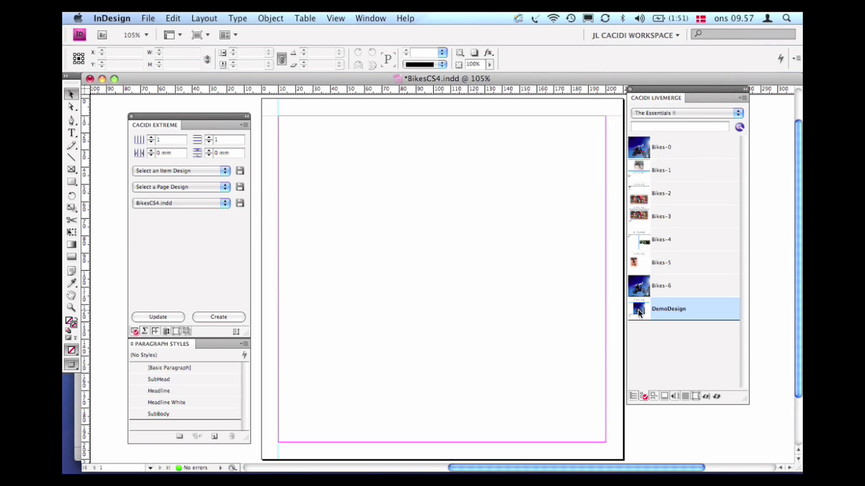
click(439, 288)
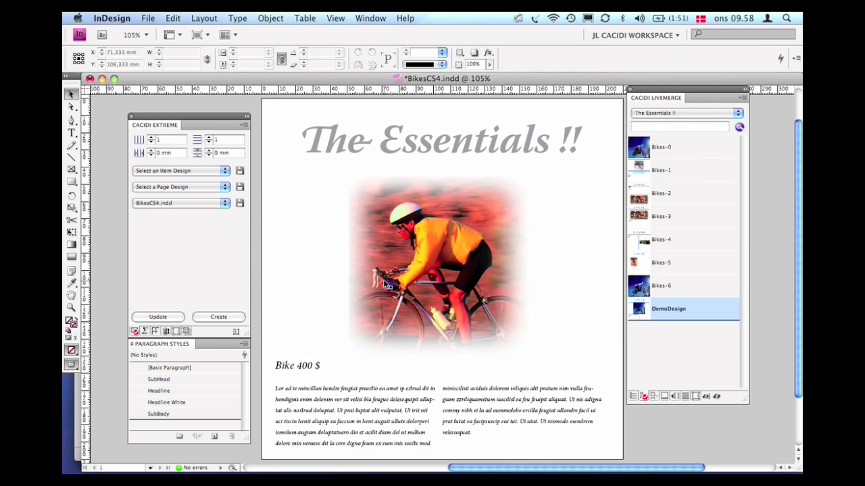
key(shift+Up)
key(shift+Up)
key(Right)
key(Right)
key(Right)
key(Right)
key(Right)
key(Right)
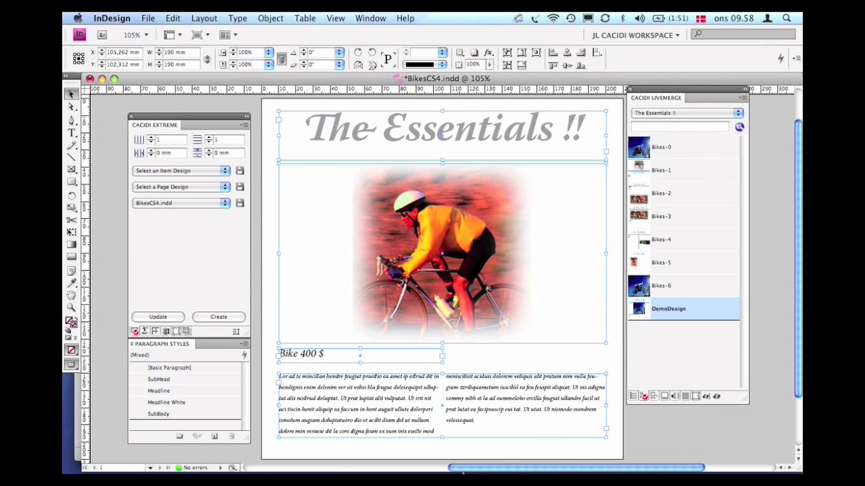
- Switch the placed layout to the Bikes-1 design, then back to DemoDesign
click(492, 447)
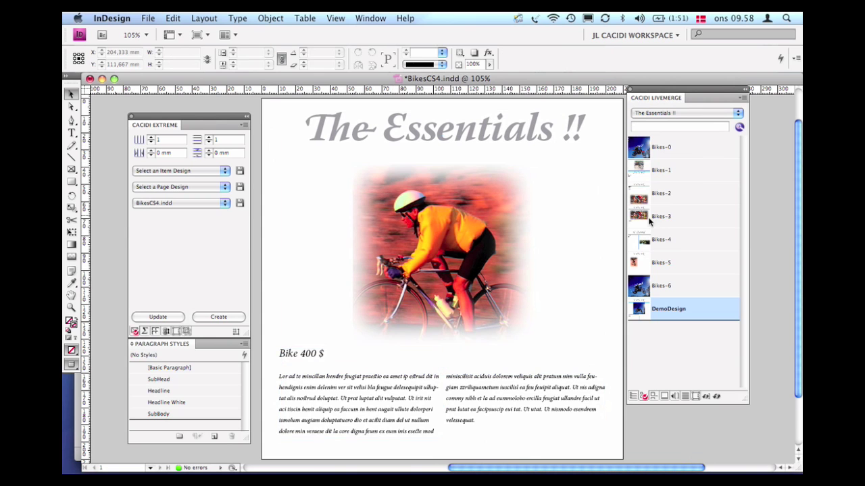
key(super+a)
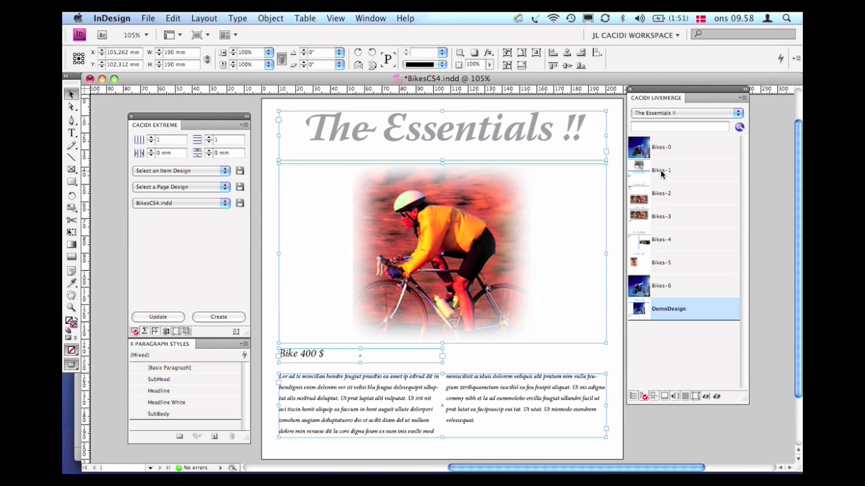
double_click(660, 170)
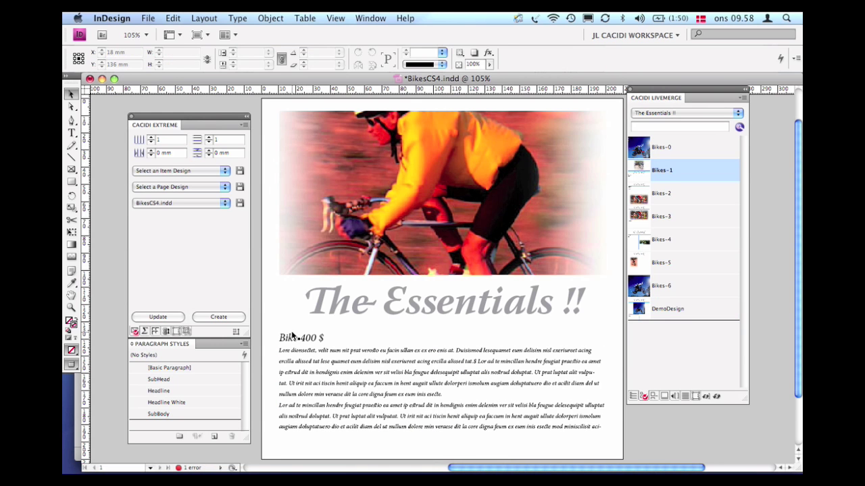
key(super+a)
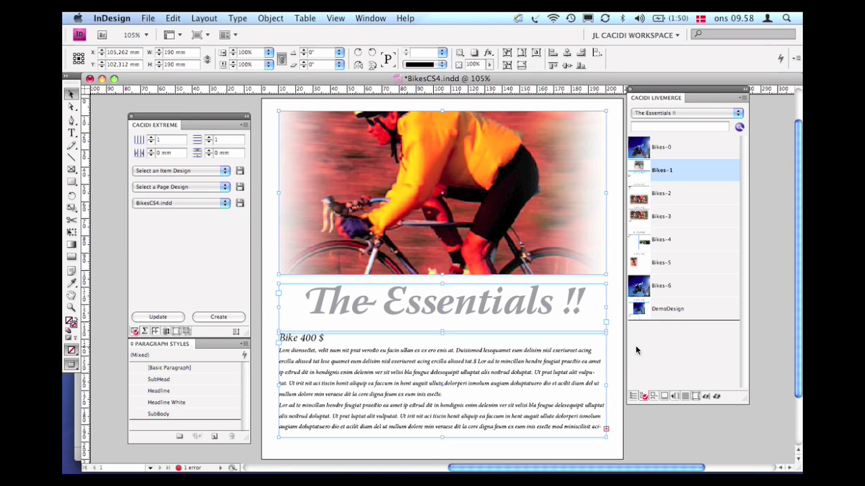
click(662, 310)
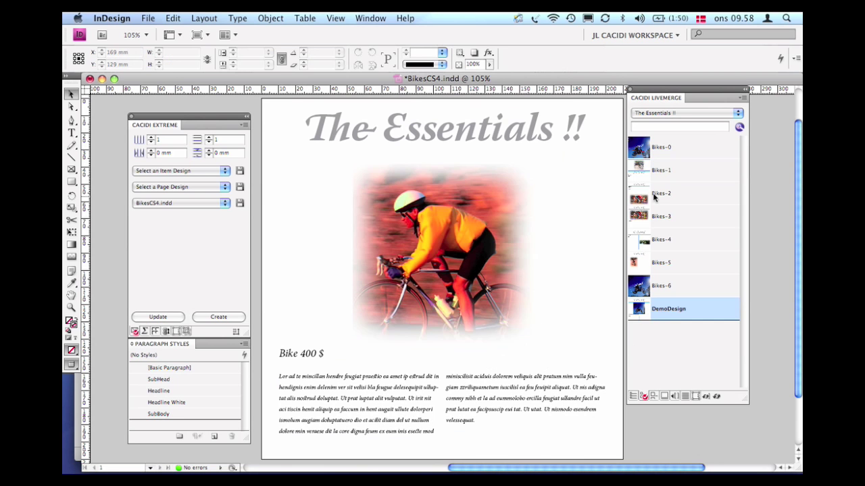
- Populate the layout with the 'Great balance' record and deselect
click(672, 114)
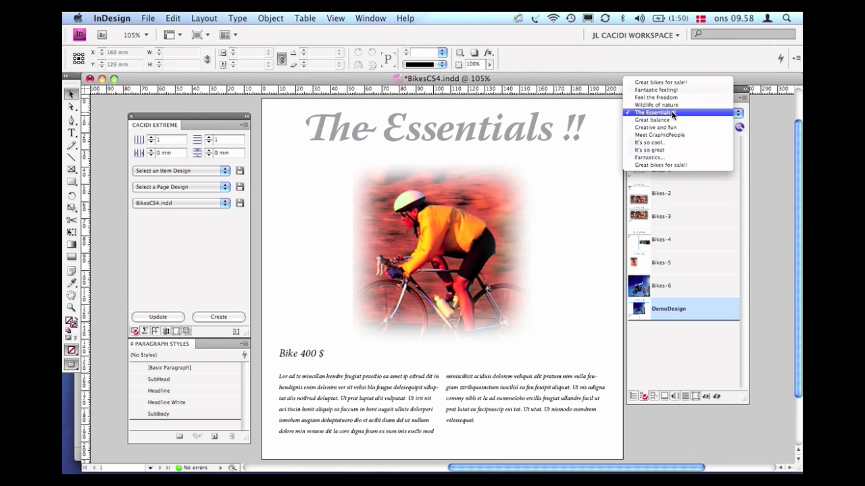
click(672, 121)
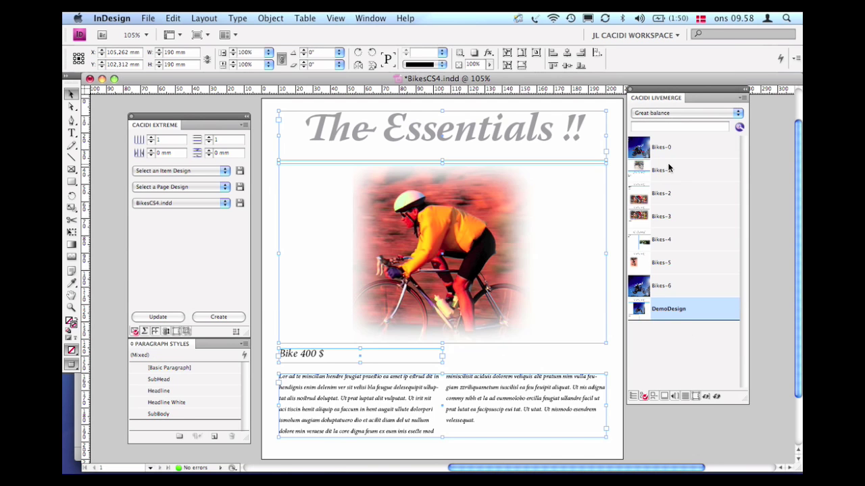
click(717, 397)
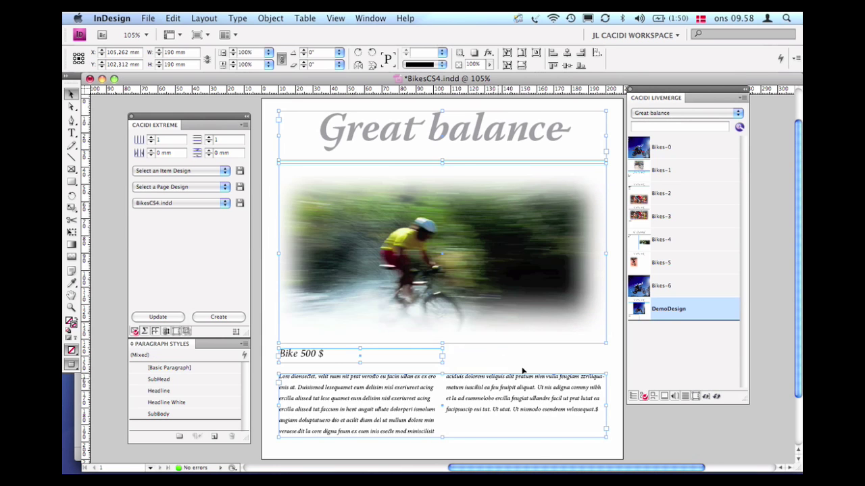
click(658, 442)
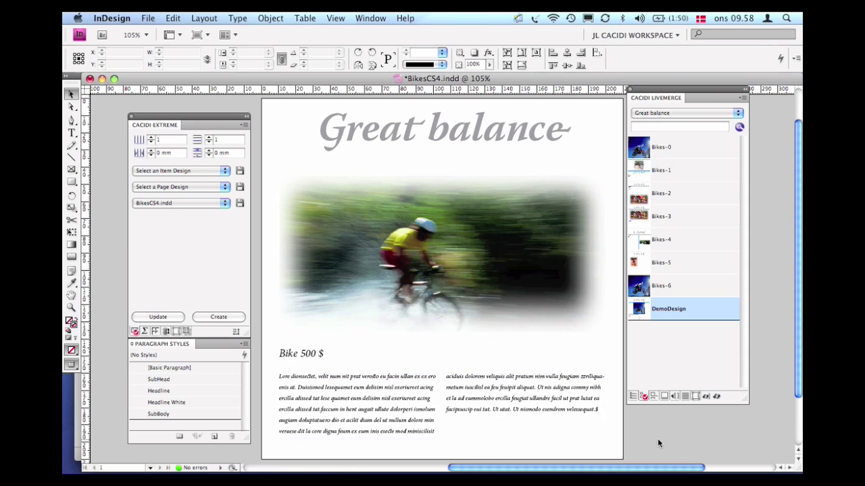